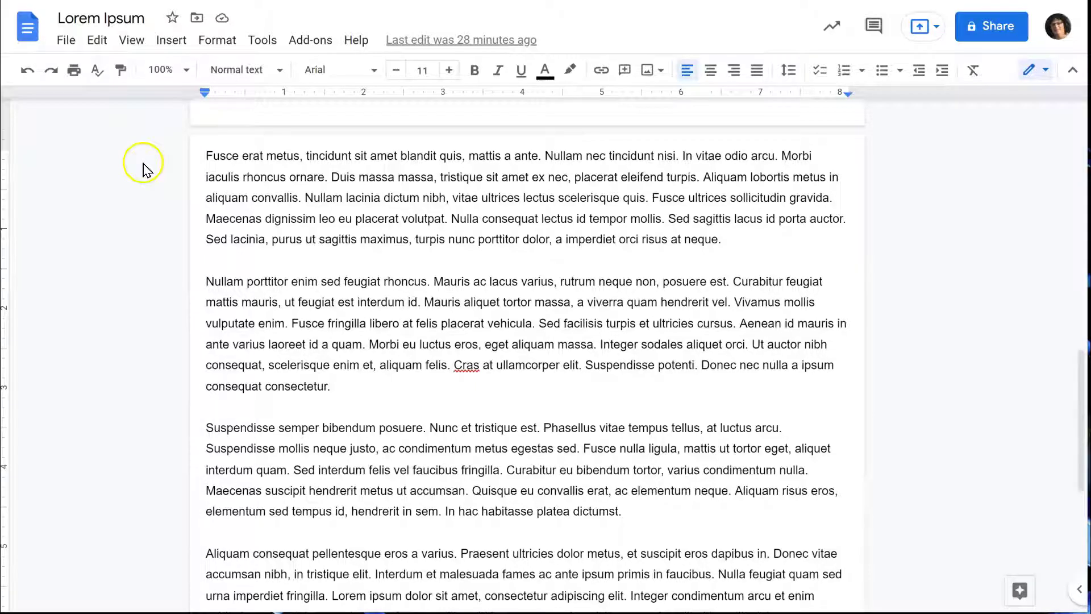
- Open a Google Images web search pane from the Insert image dropdown
click(171, 40)
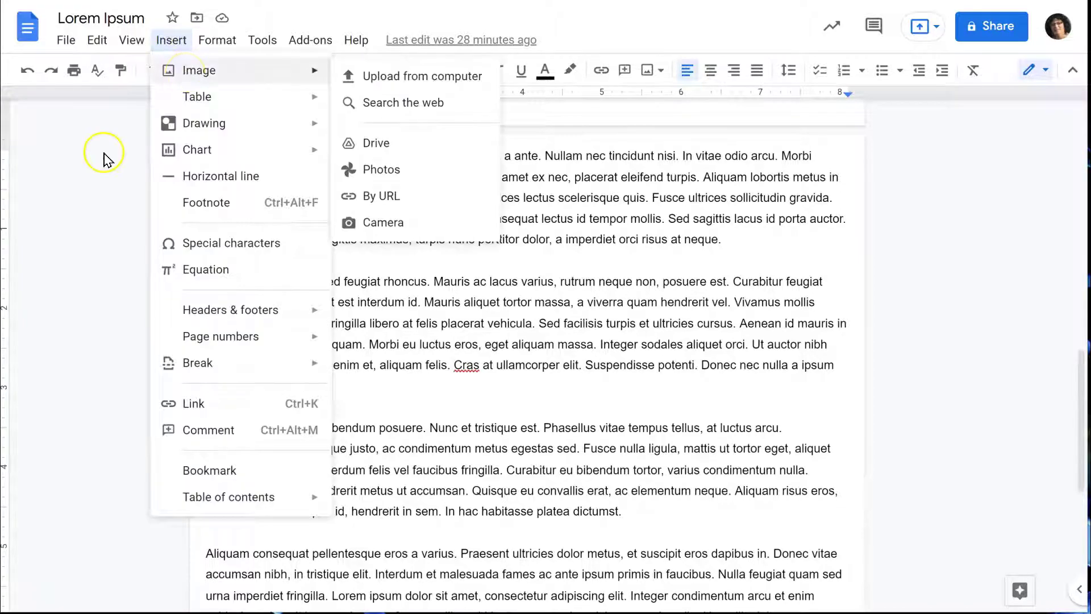
click(102, 166)
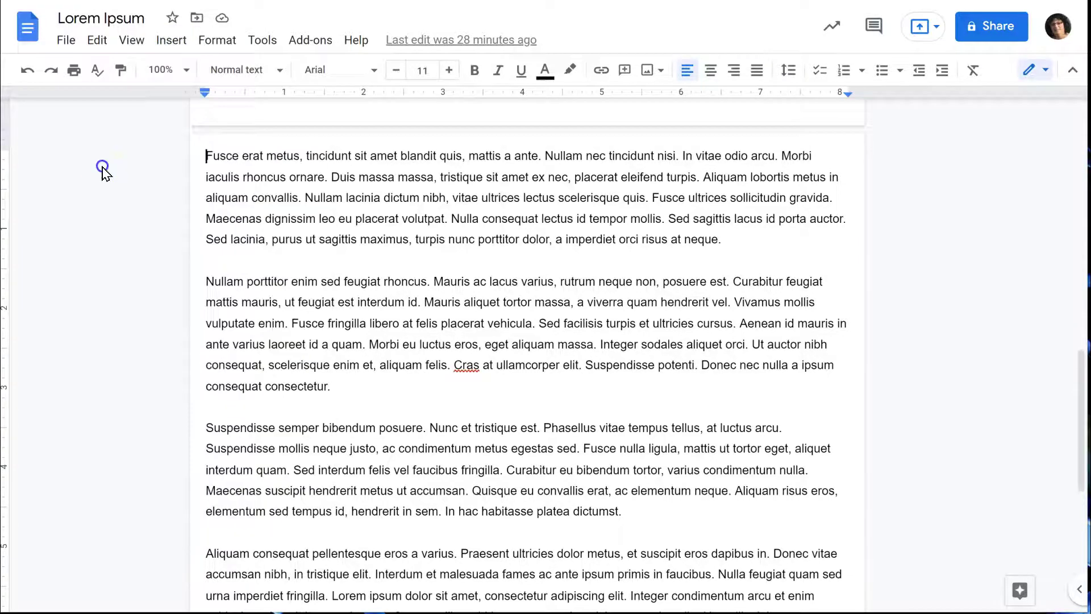
click(648, 77)
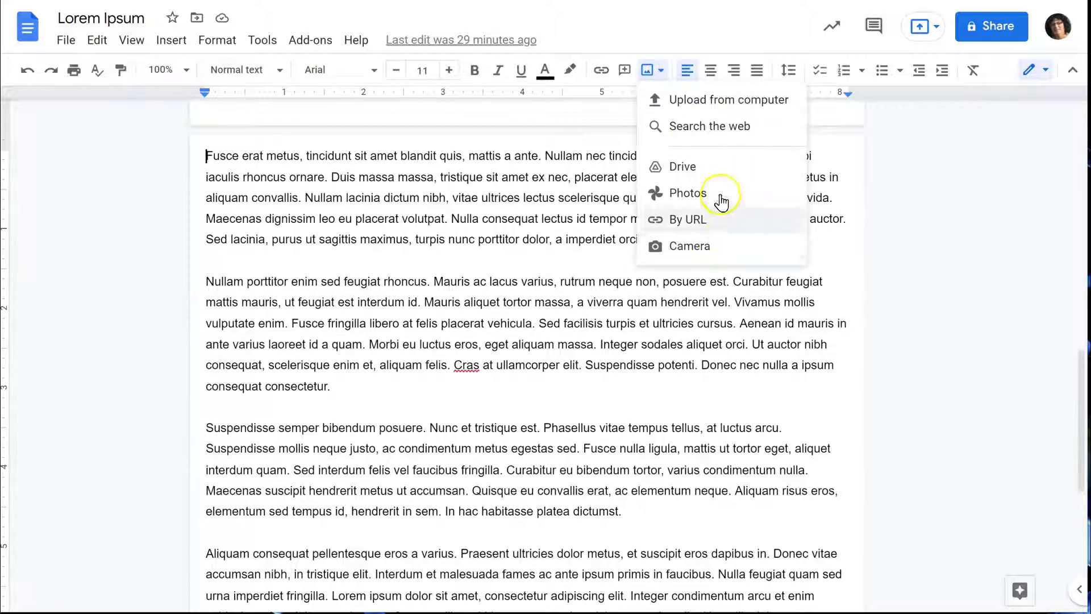
click(725, 108)
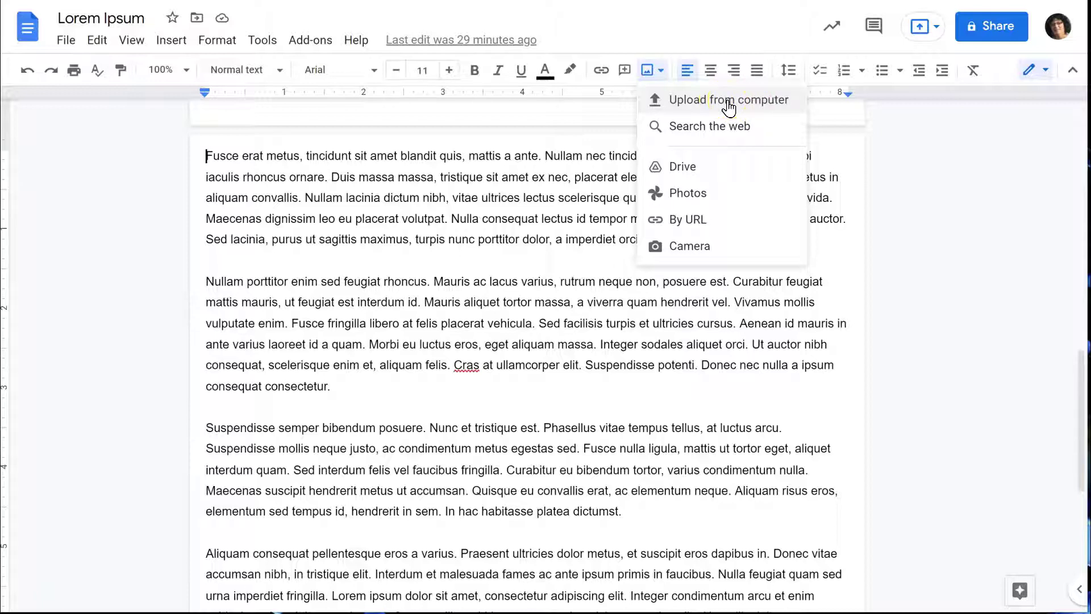
click(727, 111)
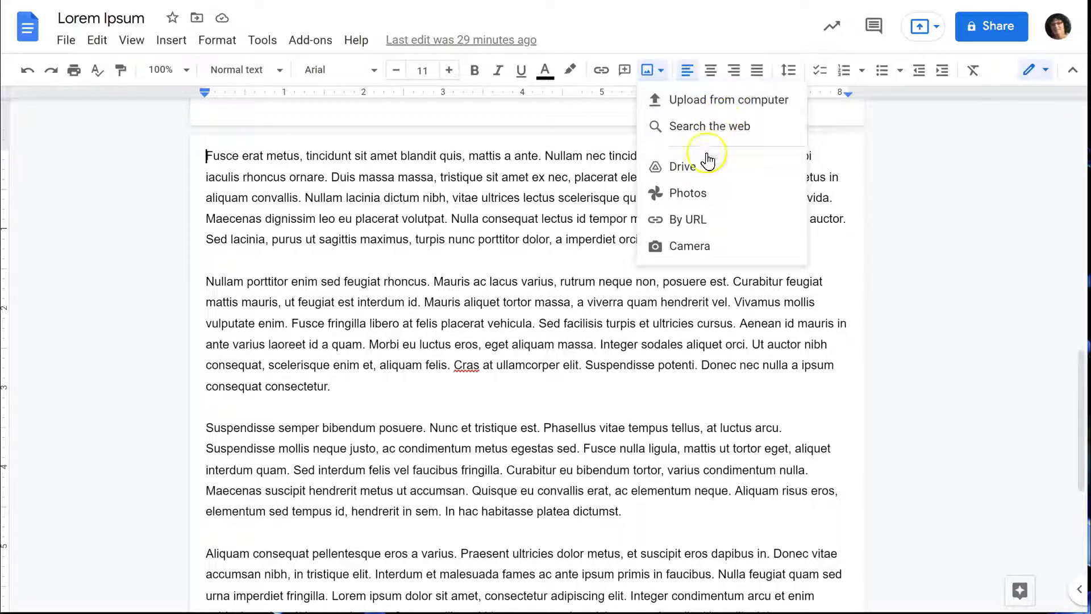
click(718, 127)
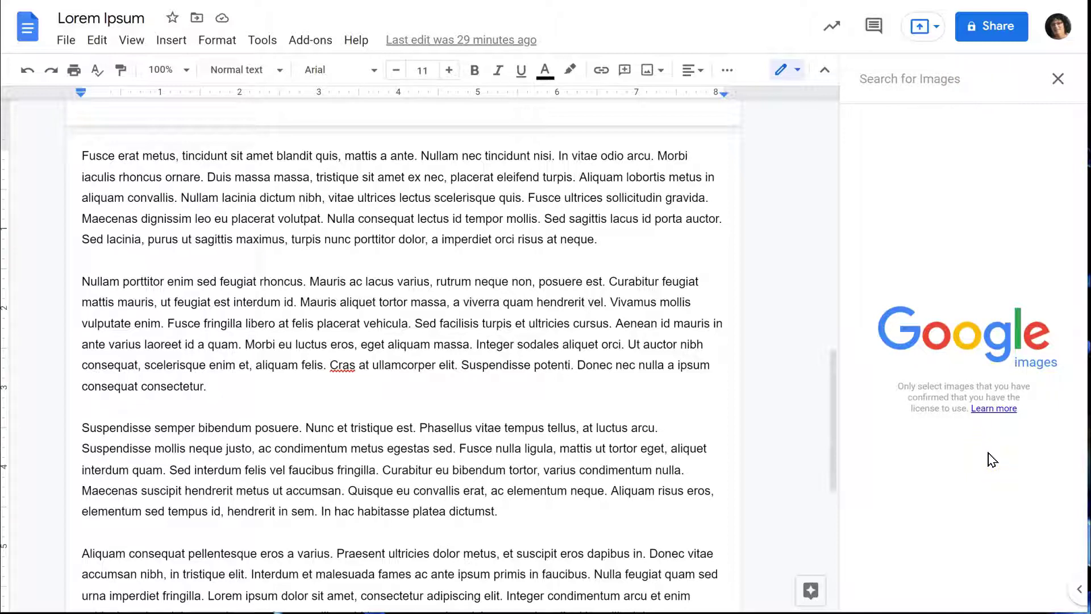
- Search images for 'lighthouse' and insert the snowy lighthouse result
text(lightho)
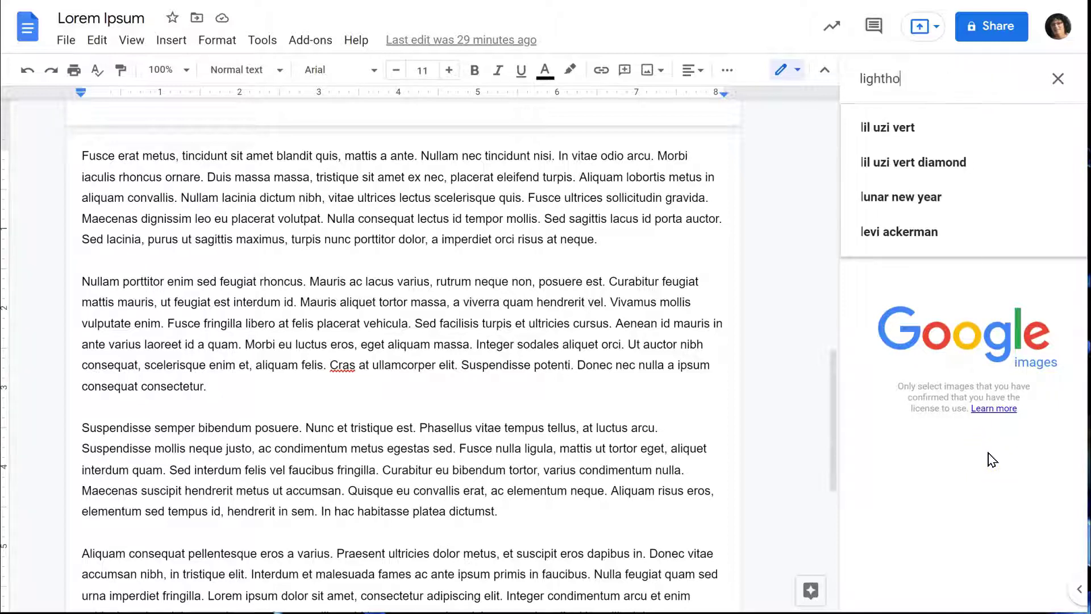
text(use)
key(Return)
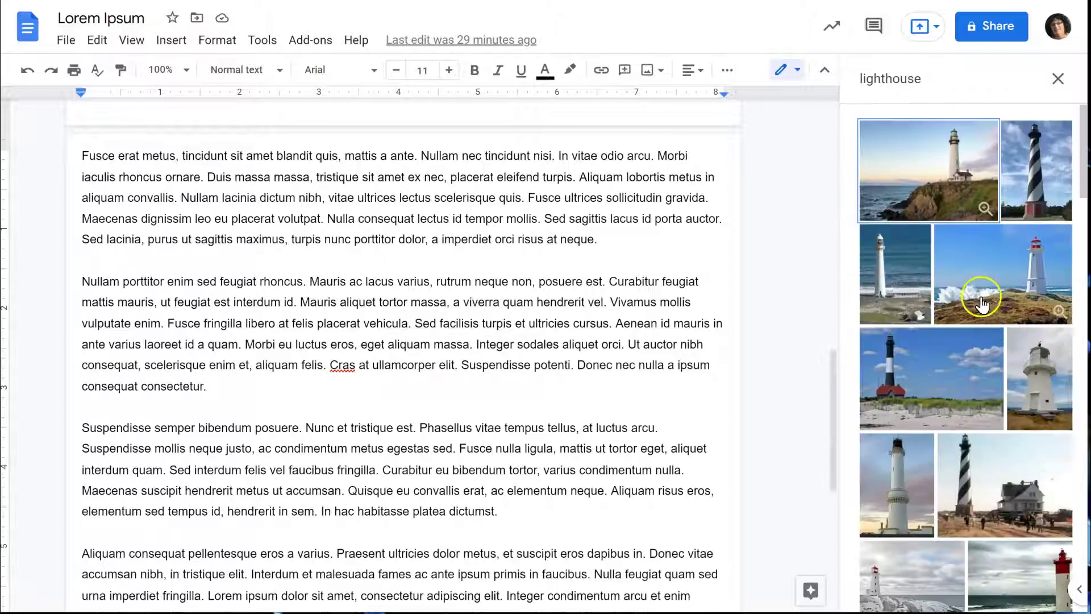
scroll(987, 313, down, 2)
click(1004, 379)
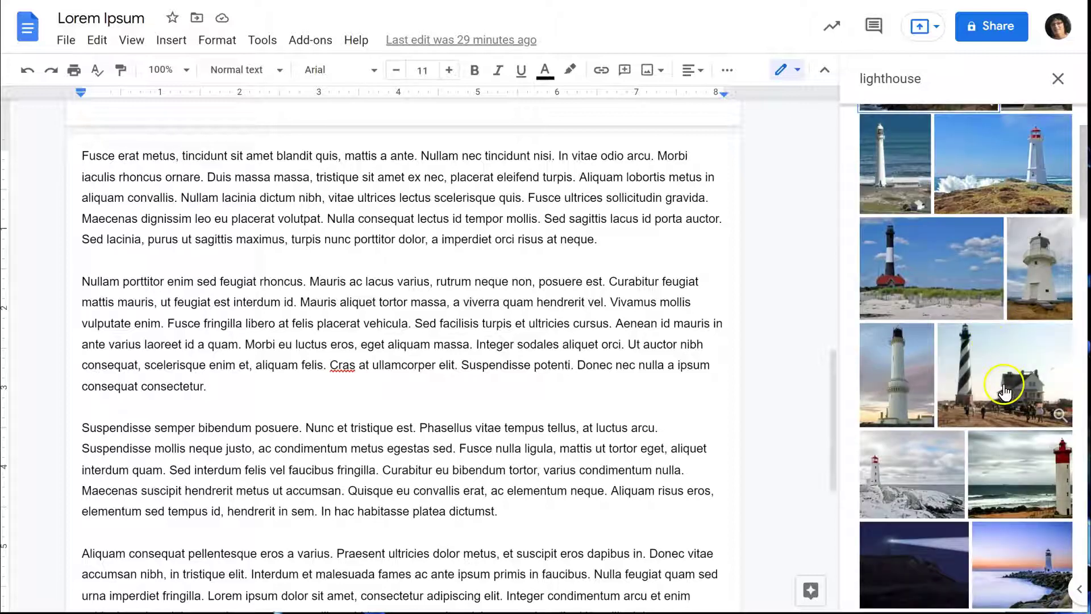
mouse_move(912, 476)
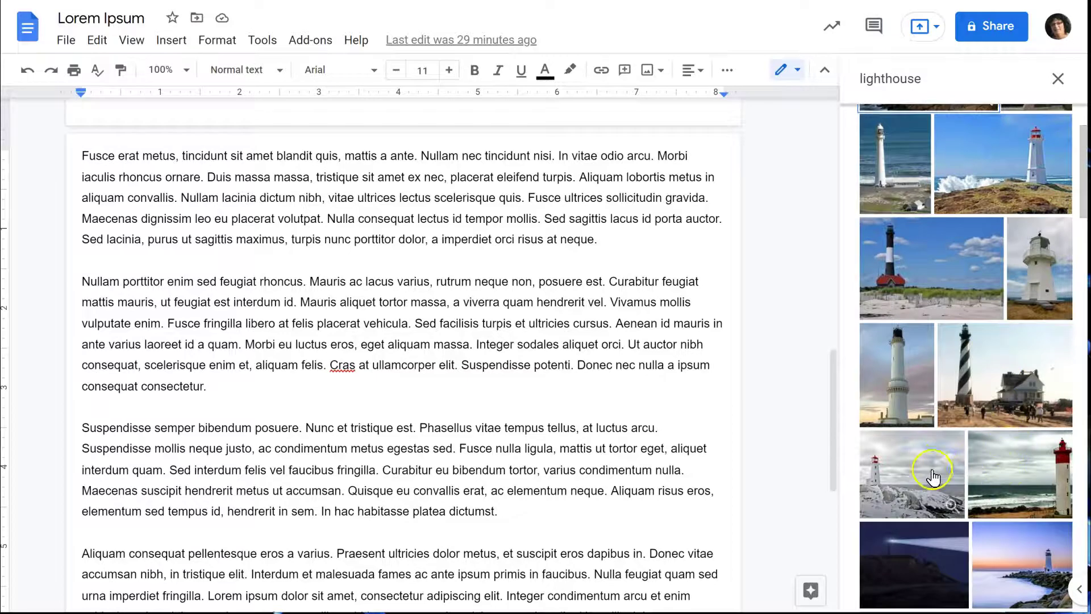
click(925, 476)
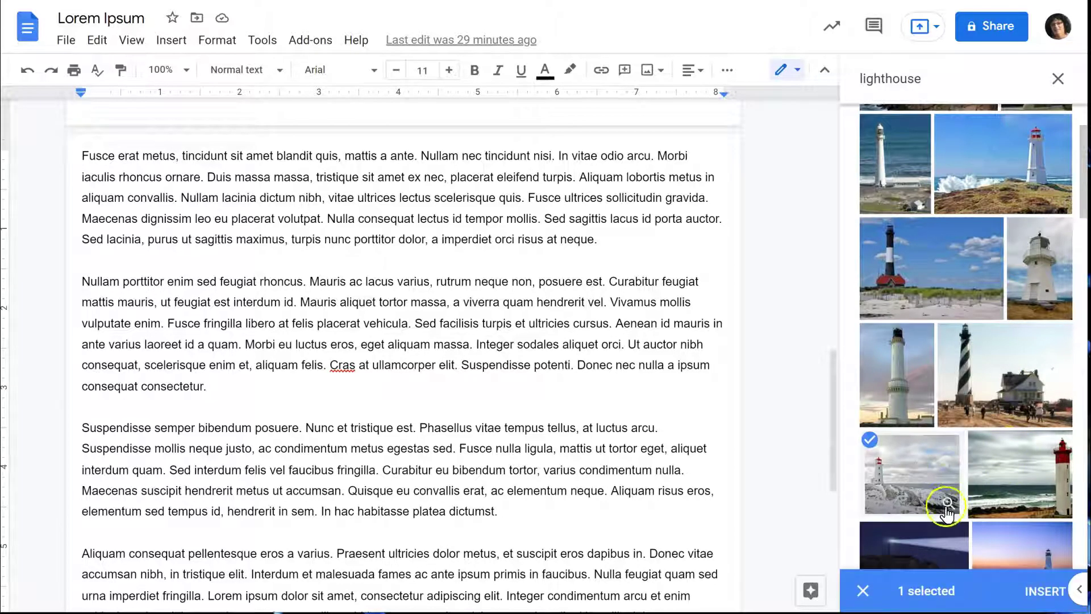
click(1044, 591)
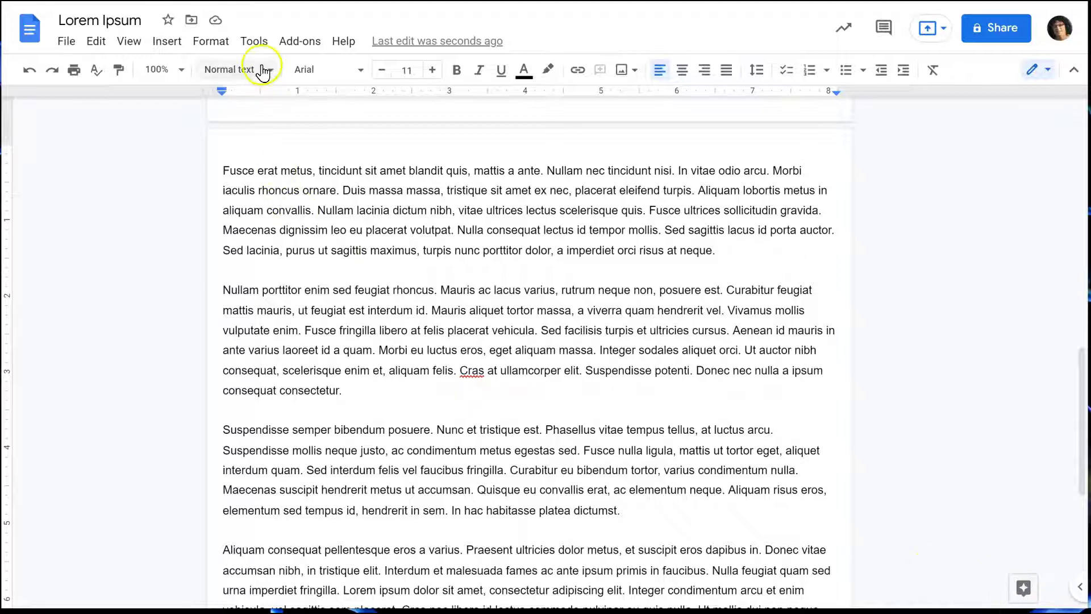
- Run a Tools > Explore search for 'lighthouse' and show its image results
click(253, 49)
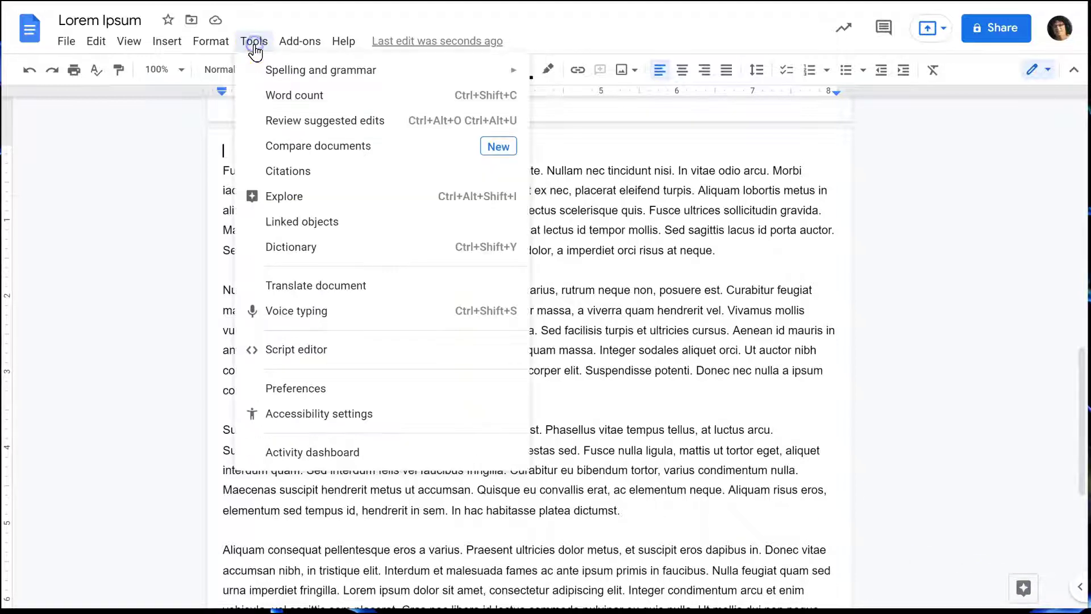
click(293, 196)
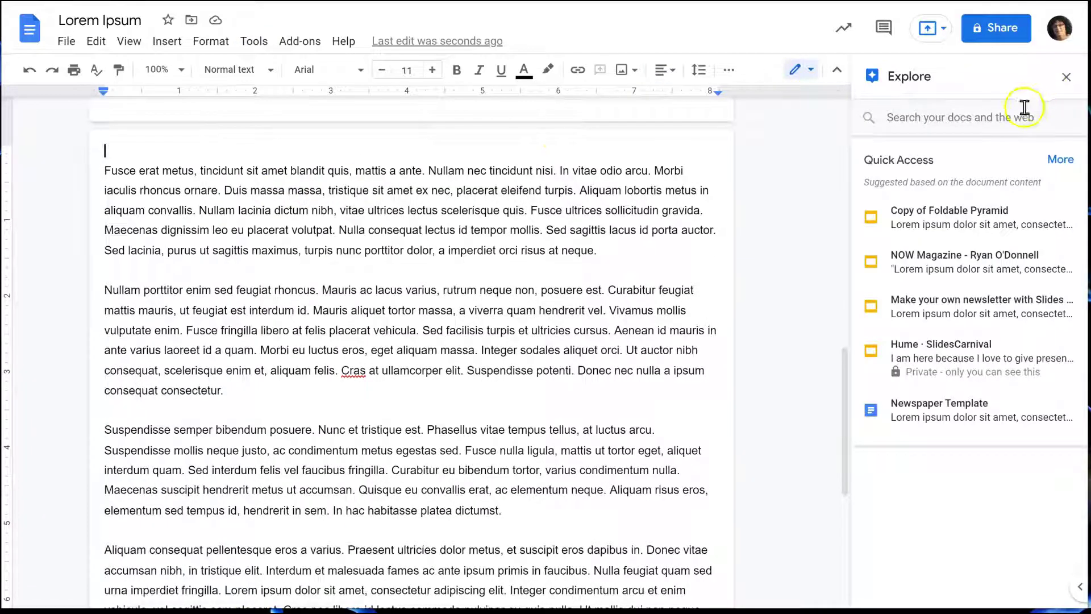
click(928, 119)
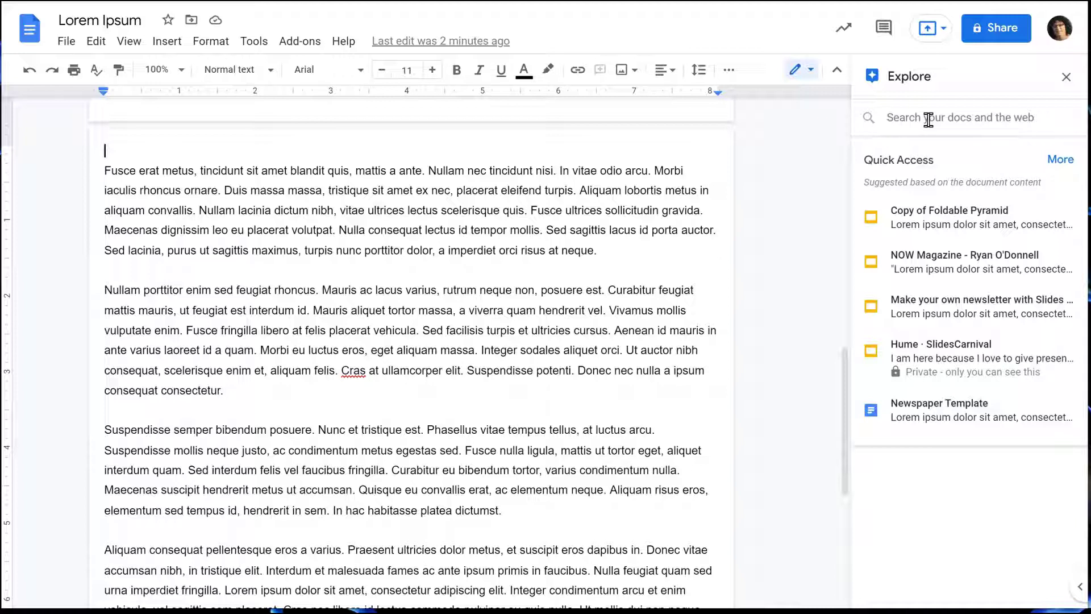
text(lighthouse)
key(Return)
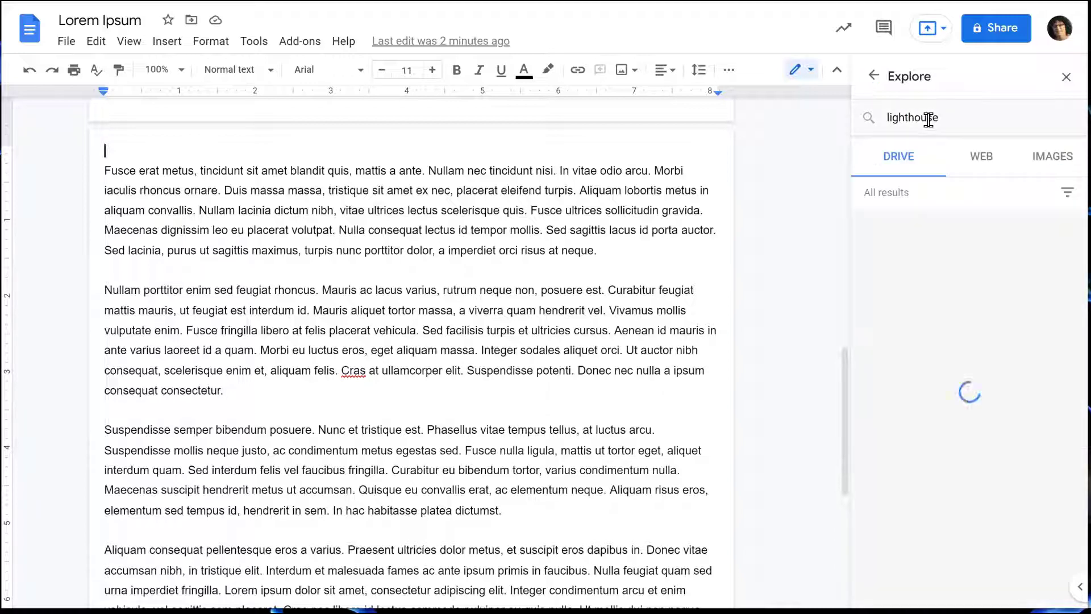
click(1051, 156)
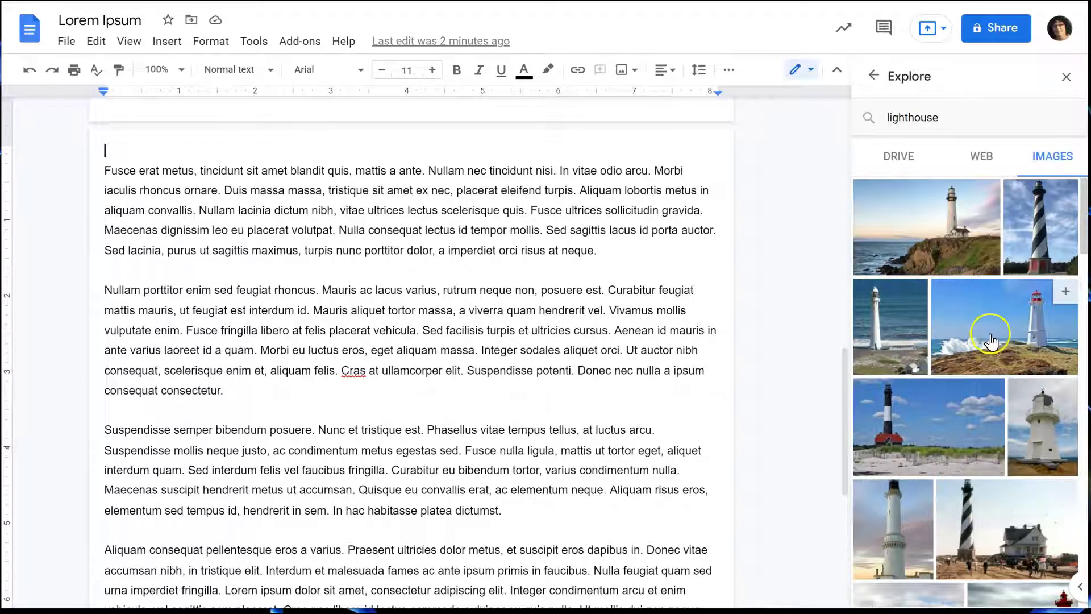
- Preview the striped lighthouse photo with the red-roofed house
click(939, 435)
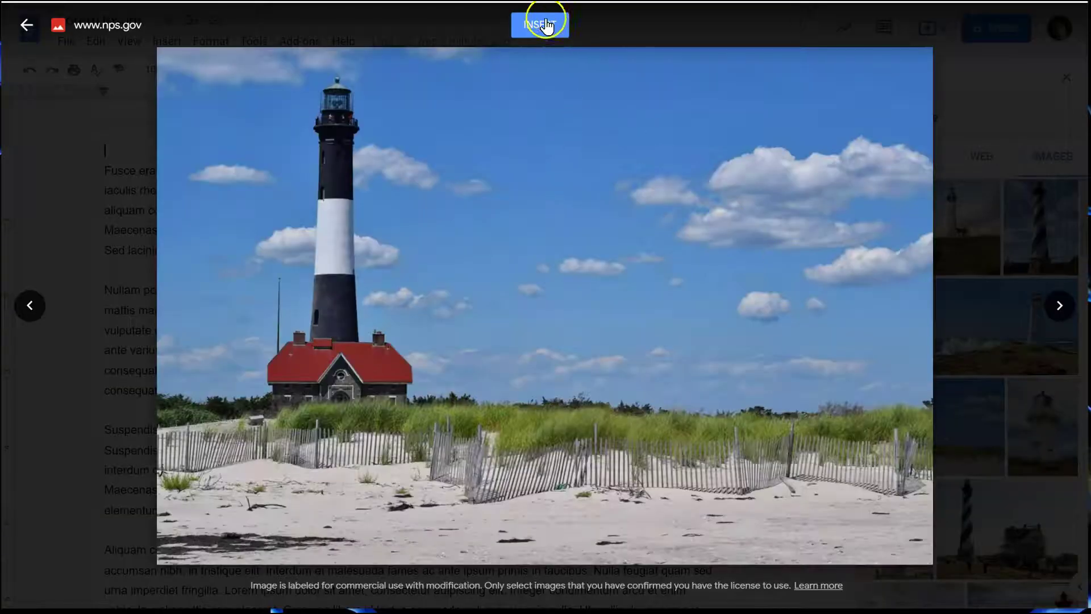
click(547, 25)
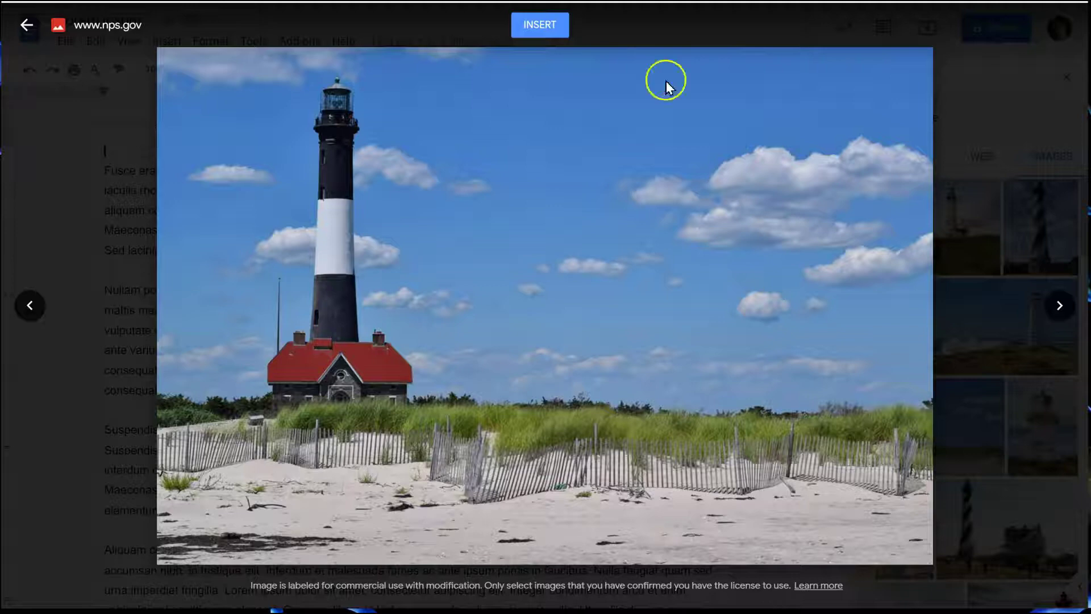
- Insert the striped lighthouse photo, then select it and scroll the document to check it
click(526, 25)
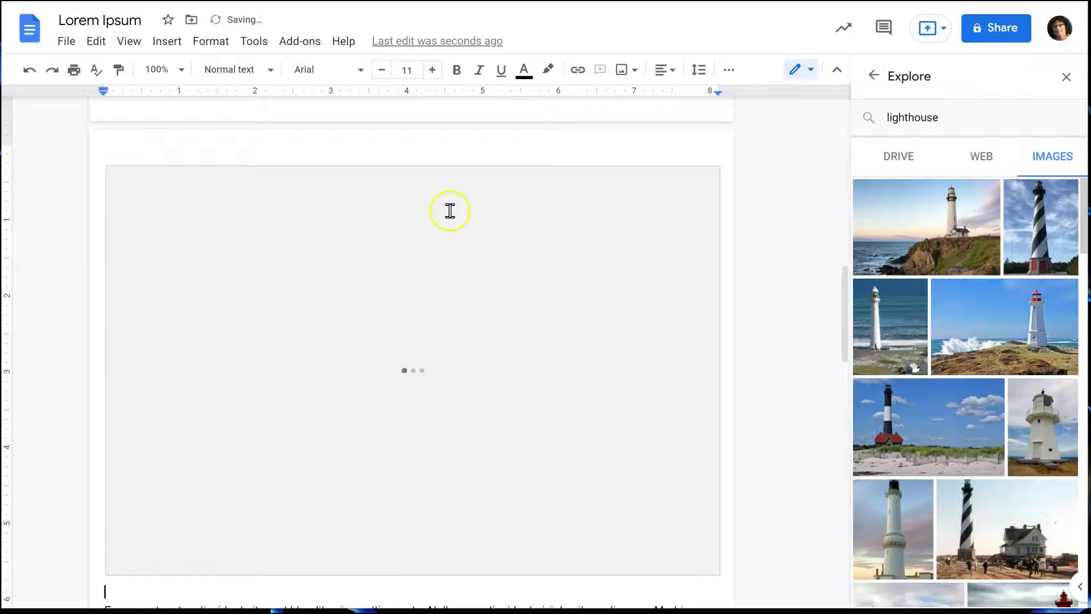
scroll(407, 334, down, 2)
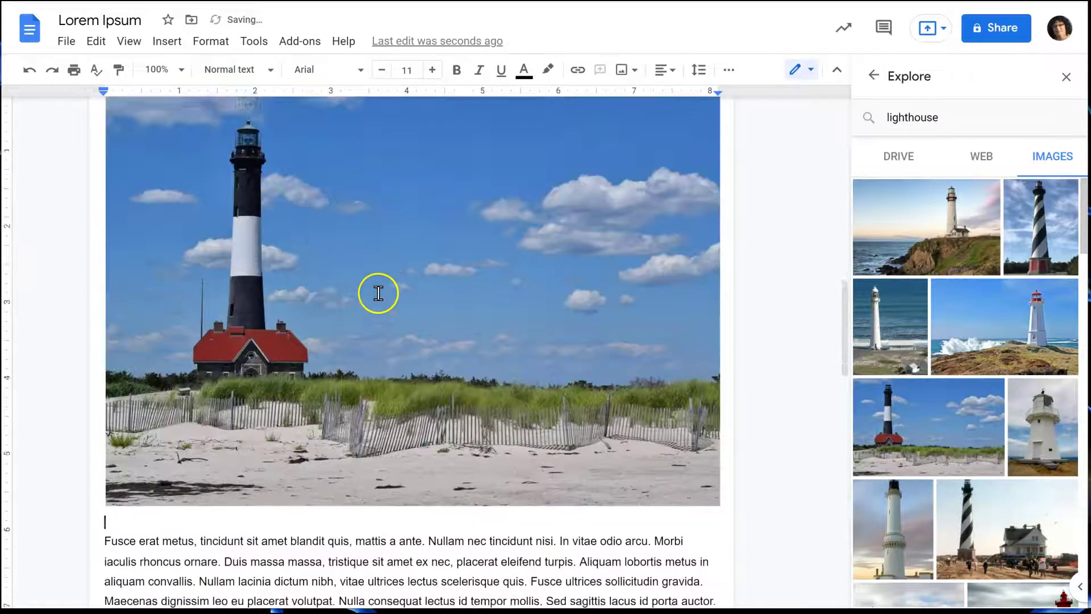
click(373, 322)
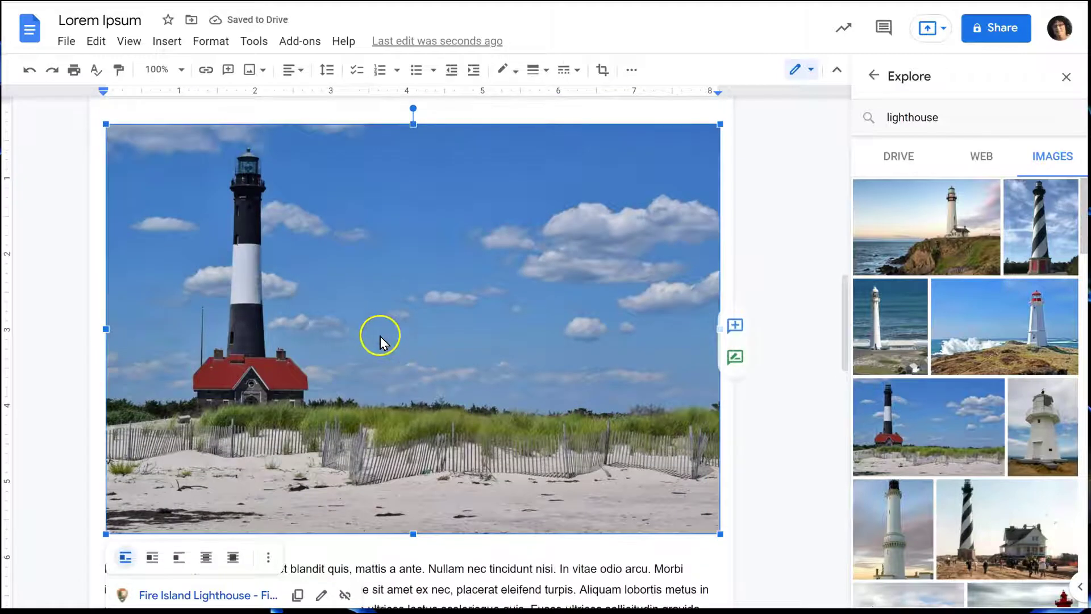
scroll(384, 332, down, 3)
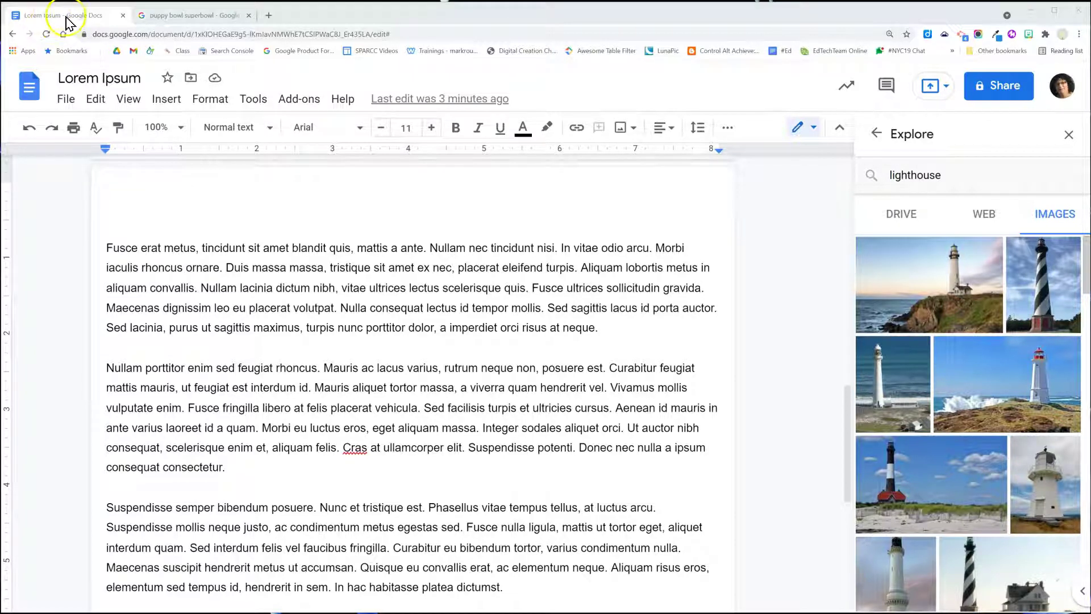
- Drag the two-puppy photo from the Puppy Bowl search tab toward the Docs tab
click(162, 20)
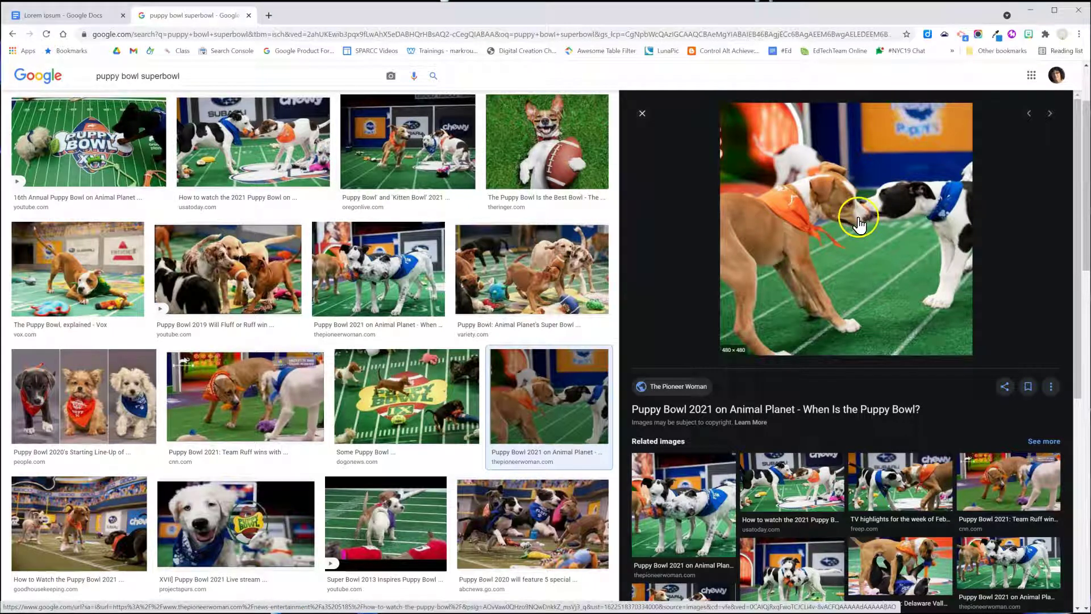
mouse_move(877, 213)
mouse_down()
mouse_move(584, 185)
mouse_move(149, 107)
mouse_move(103, 83)
mouse_move(82, 44)
mouse_move(136, 91)
mouse_move(76, 14)
mouse_up()
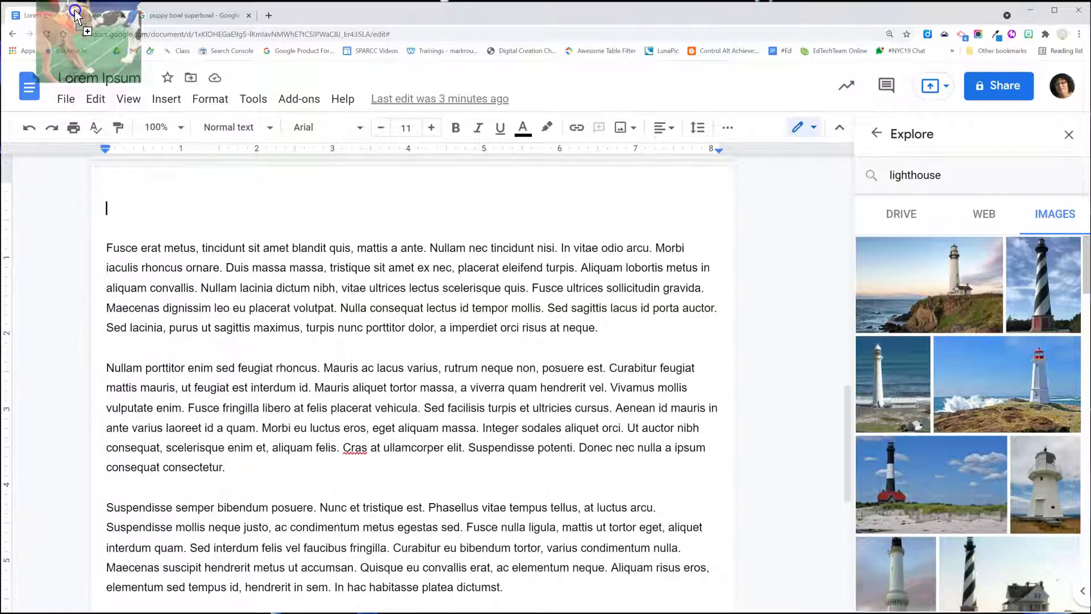
- Drop the two-puppy photo on the empty line above the first paragraph
drag(75, 15, 68, 14)
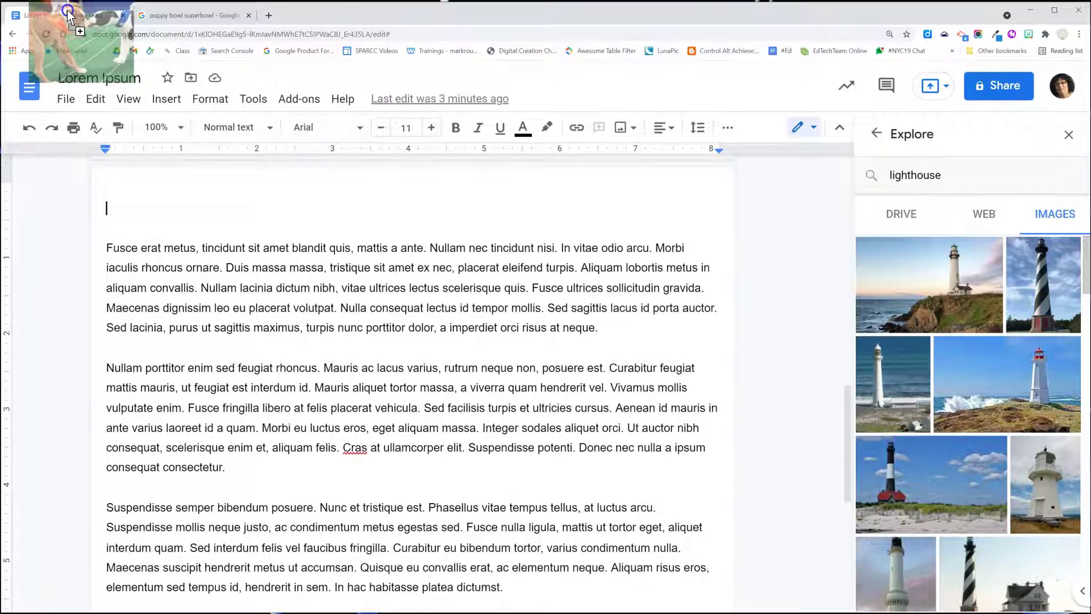
mouse_move(68, 14)
mouse_down()
mouse_move(85, 74)
mouse_move(171, 228)
mouse_move(268, 392)
mouse_move(278, 382)
mouse_move(260, 375)
mouse_up()
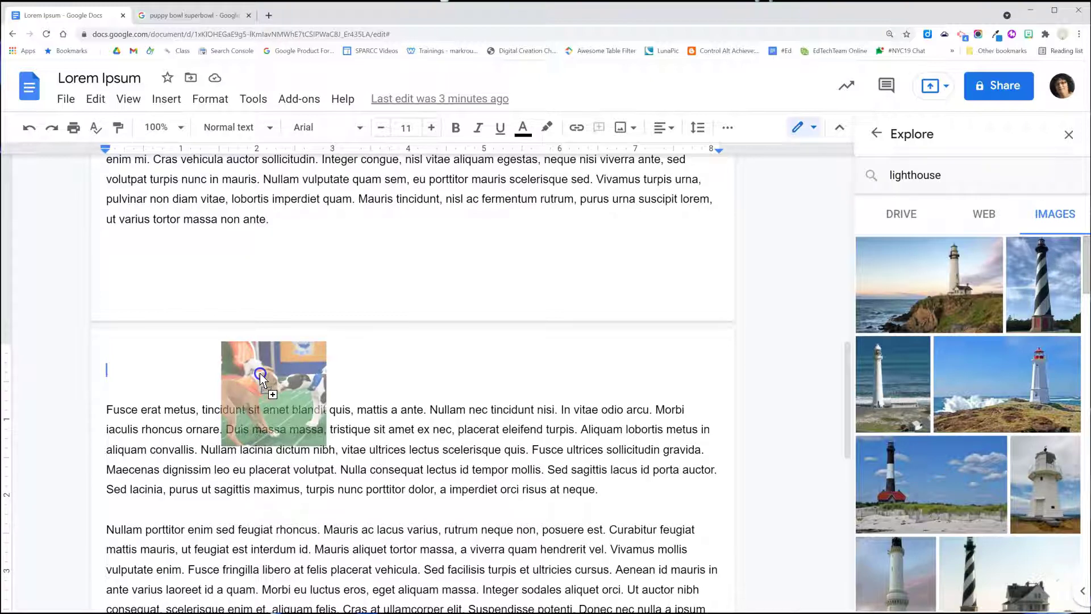
drag(260, 375, 260, 374)
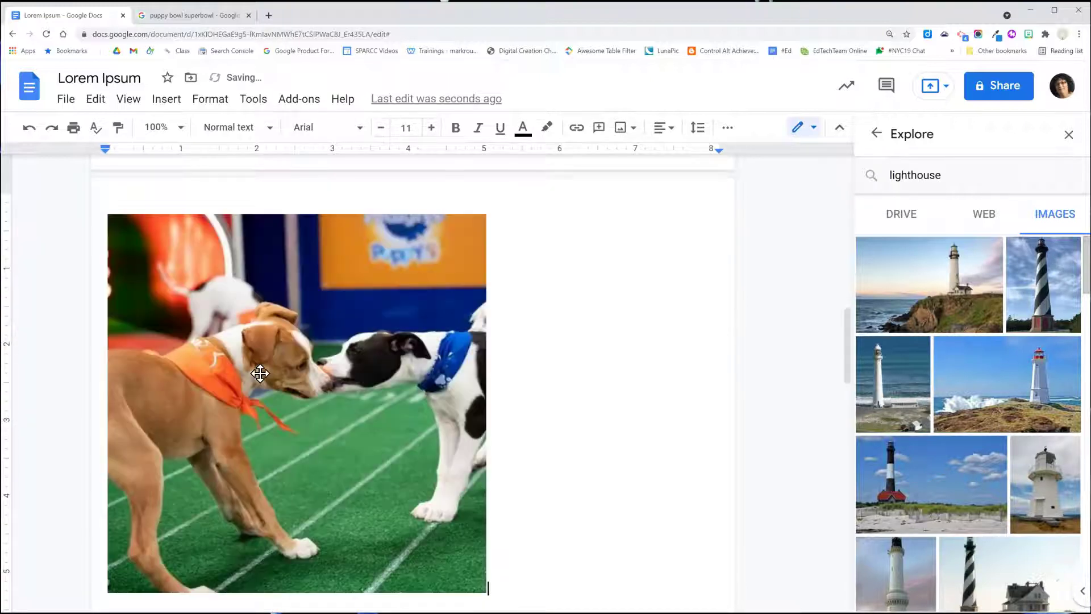